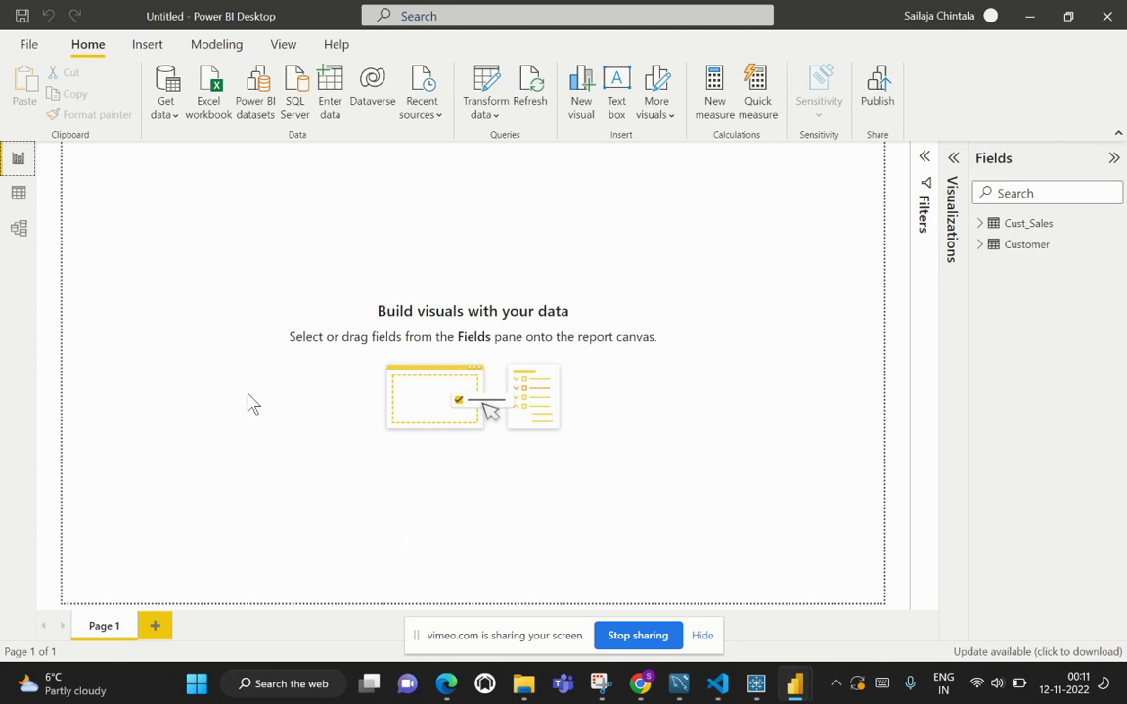
In Data view, compare the Cust_Sales and Customer rows, ending on Customer's three IDs and names
left_click(18, 193)
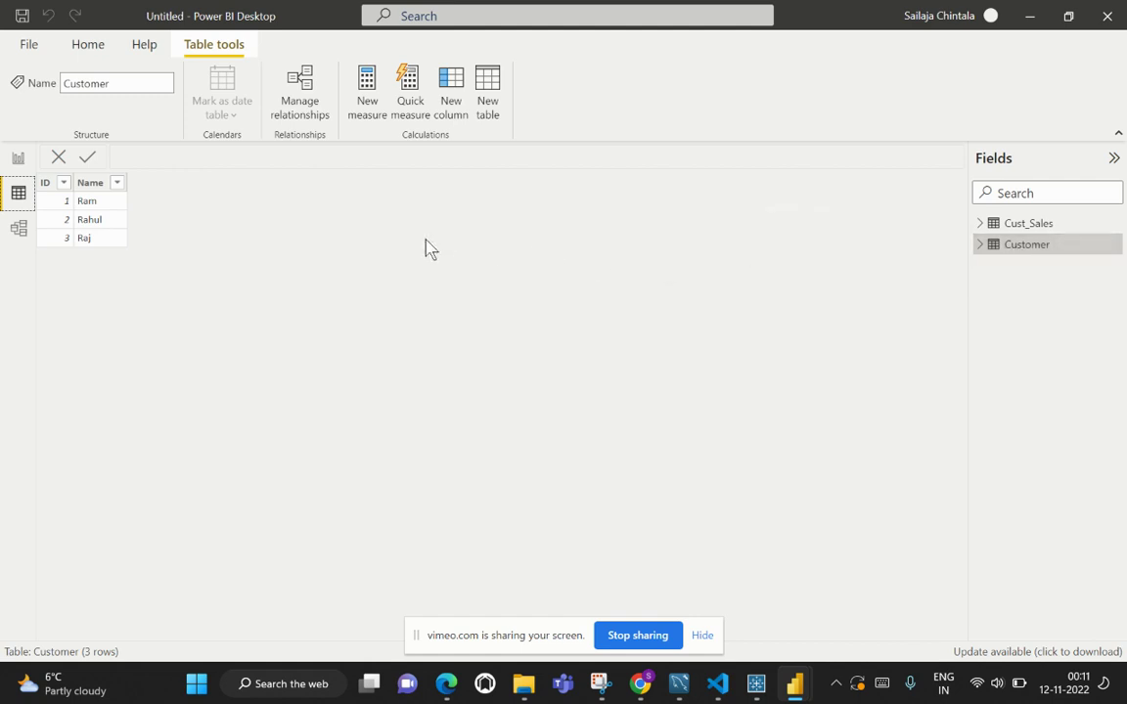
left_click(1048, 225)
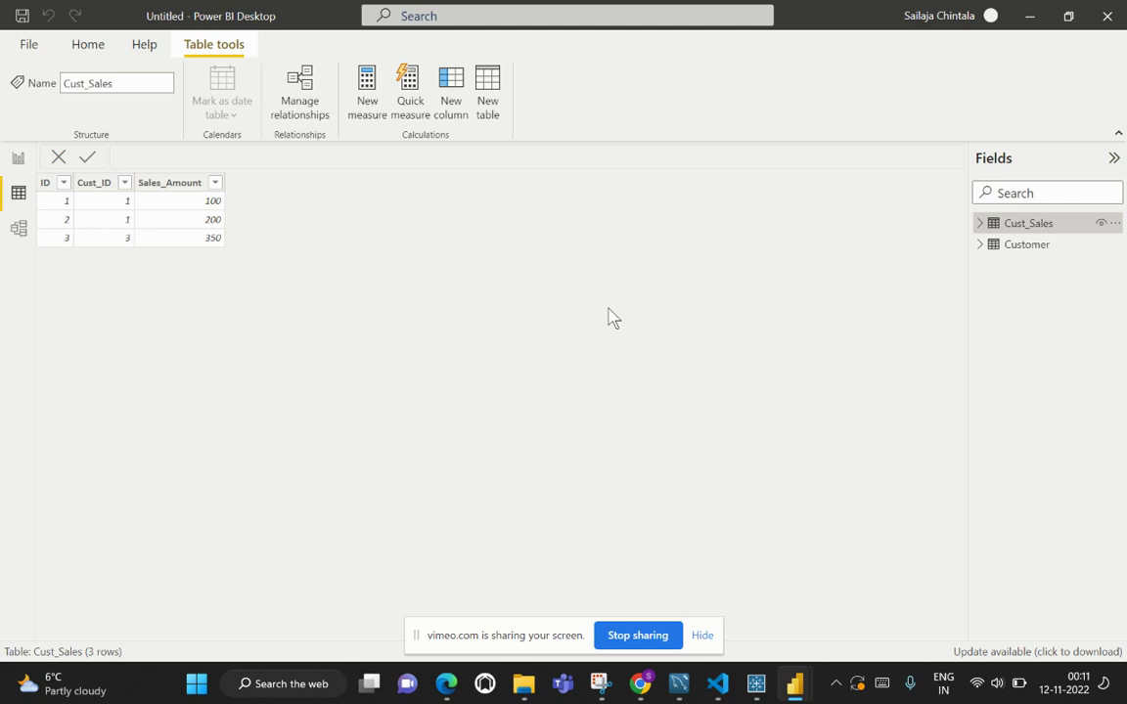
left_click(1043, 246)
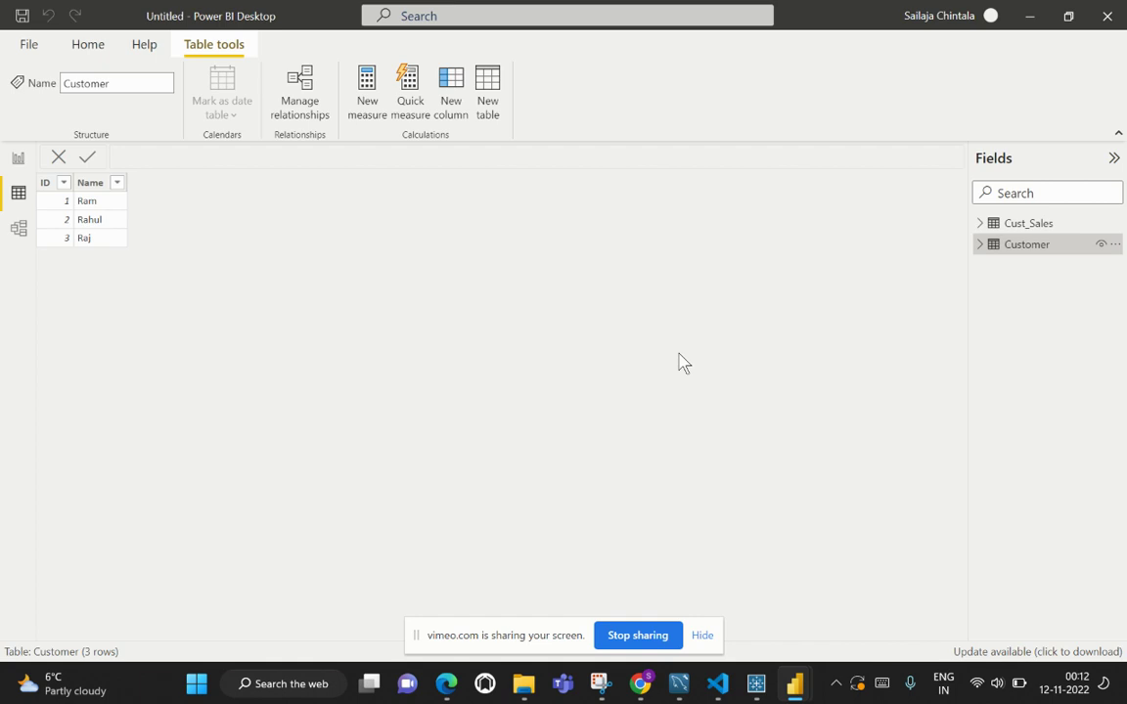
left_click(1022, 223)
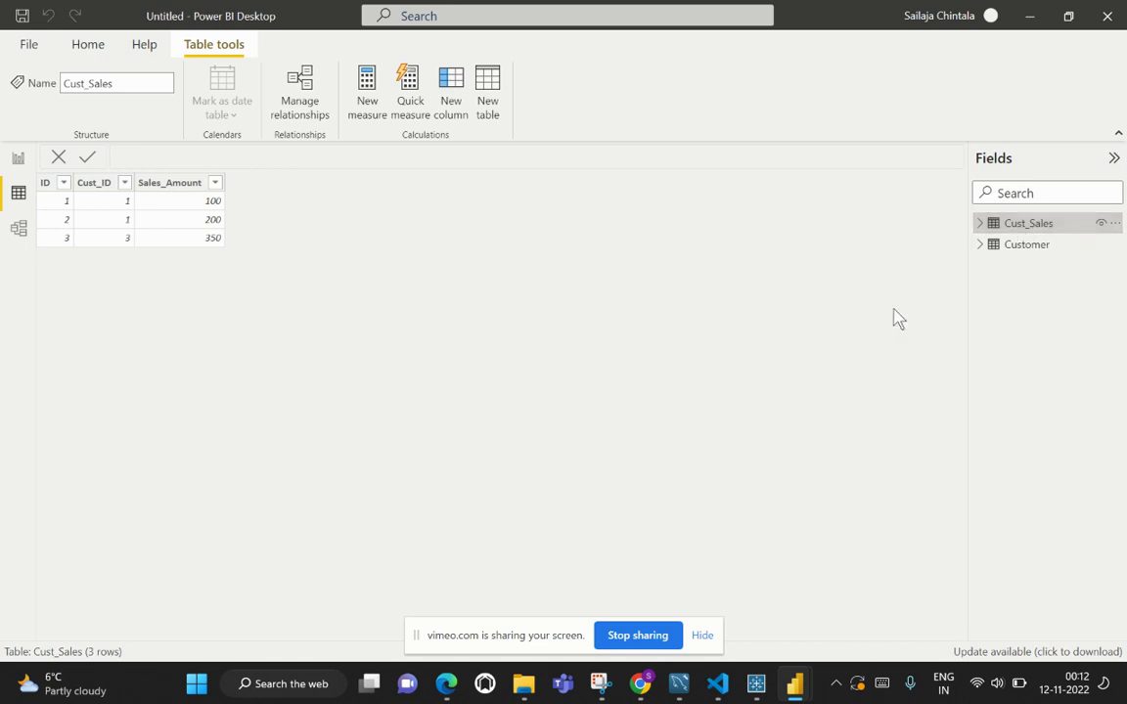
left_click(1041, 246)
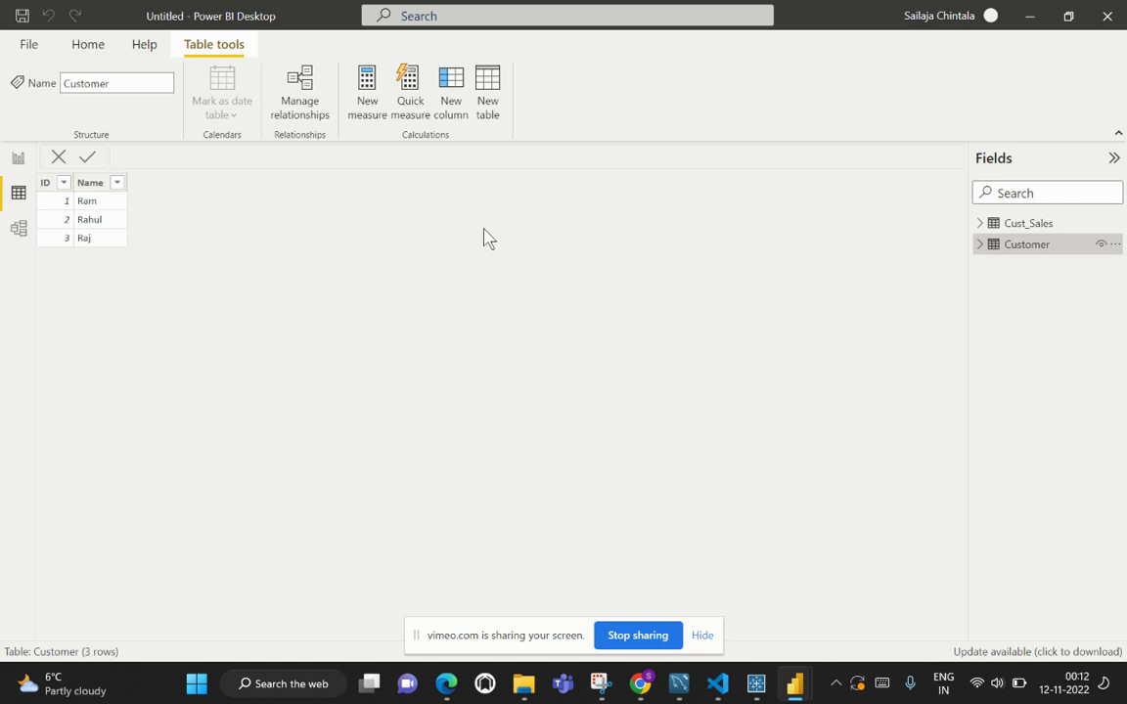
Create a new calculated table whose formula reads 'DifferenceTable = FILTER(Customer,'
left_click(489, 82)
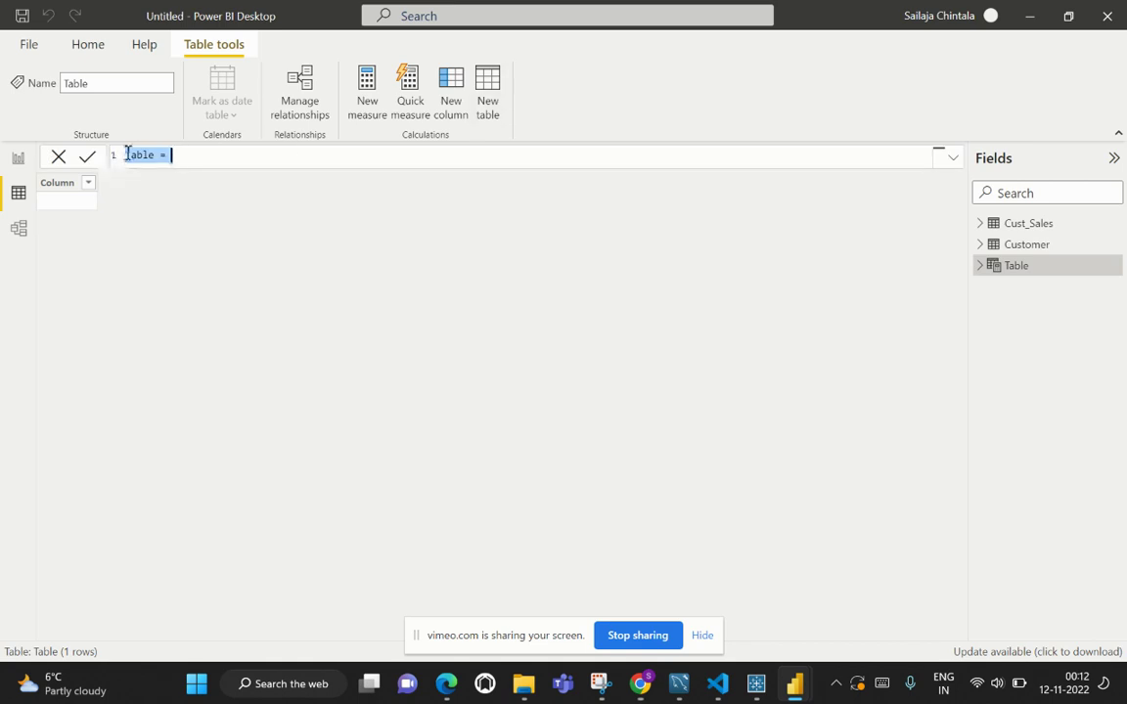
left_click(127, 155)
type("Difference")
type("FIL")
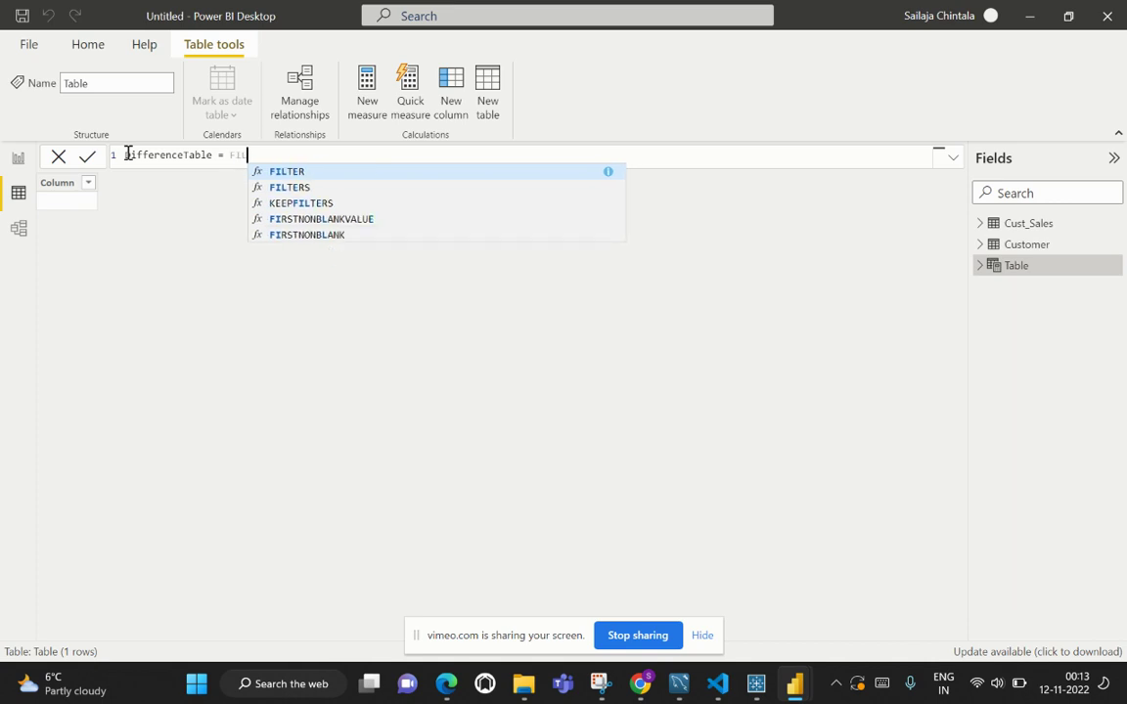
type("TER(")
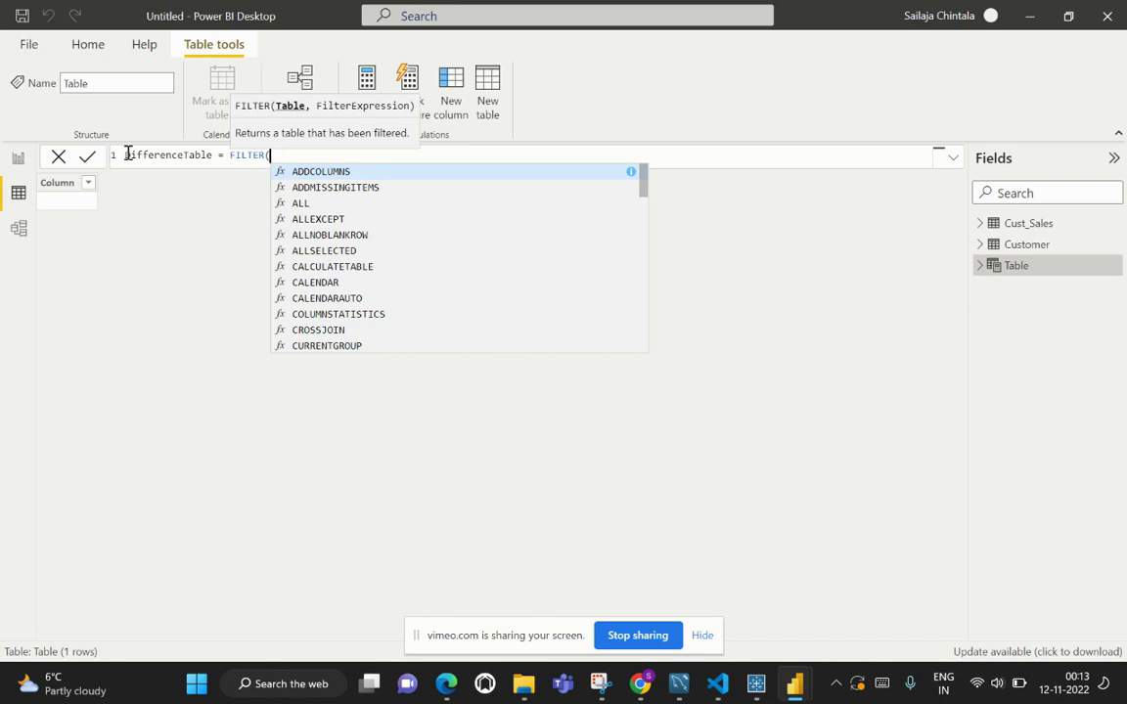
type("Cus")
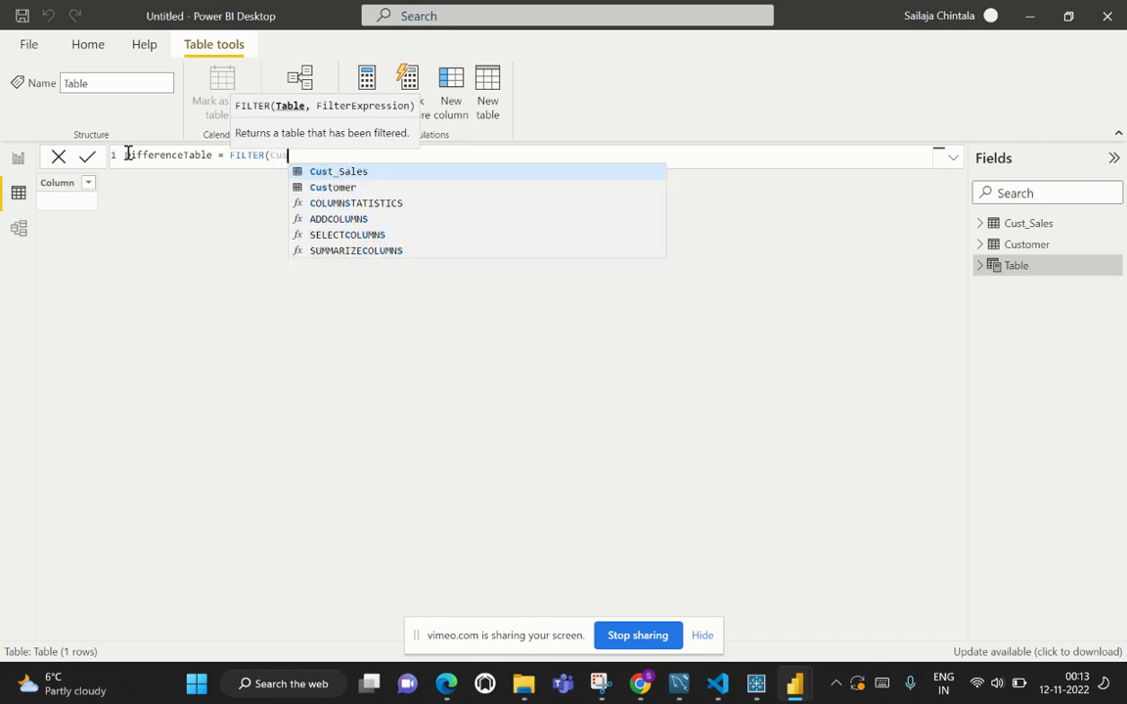
type("tomer")
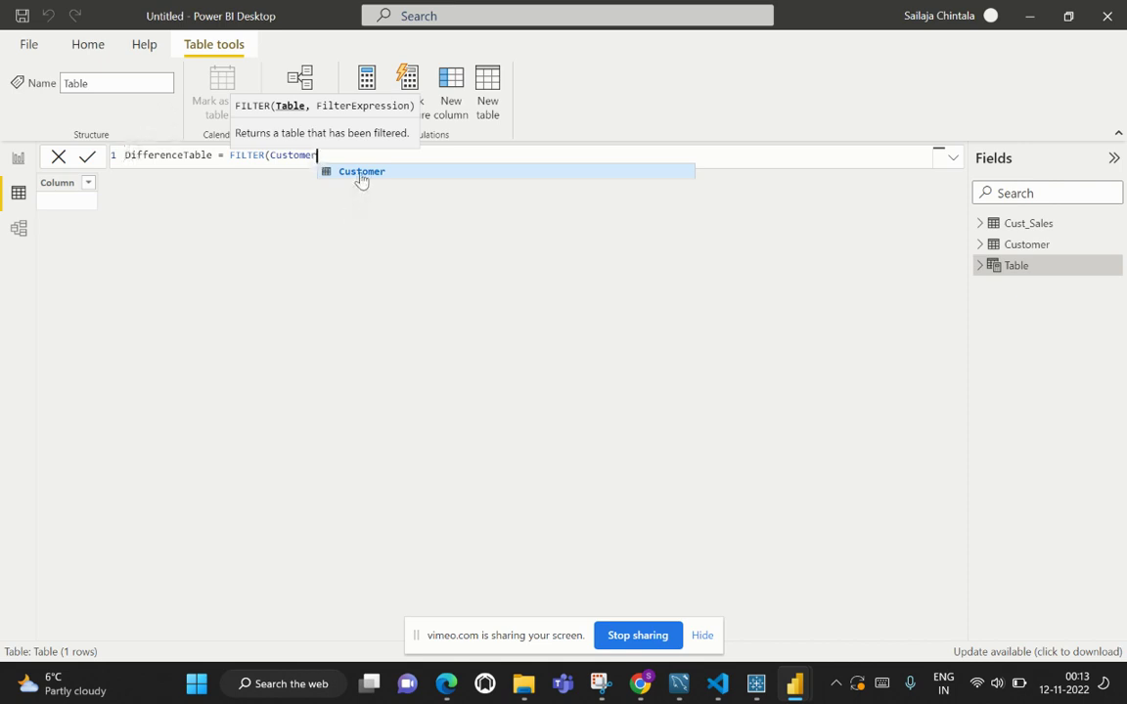
key("Escape")
type(",")
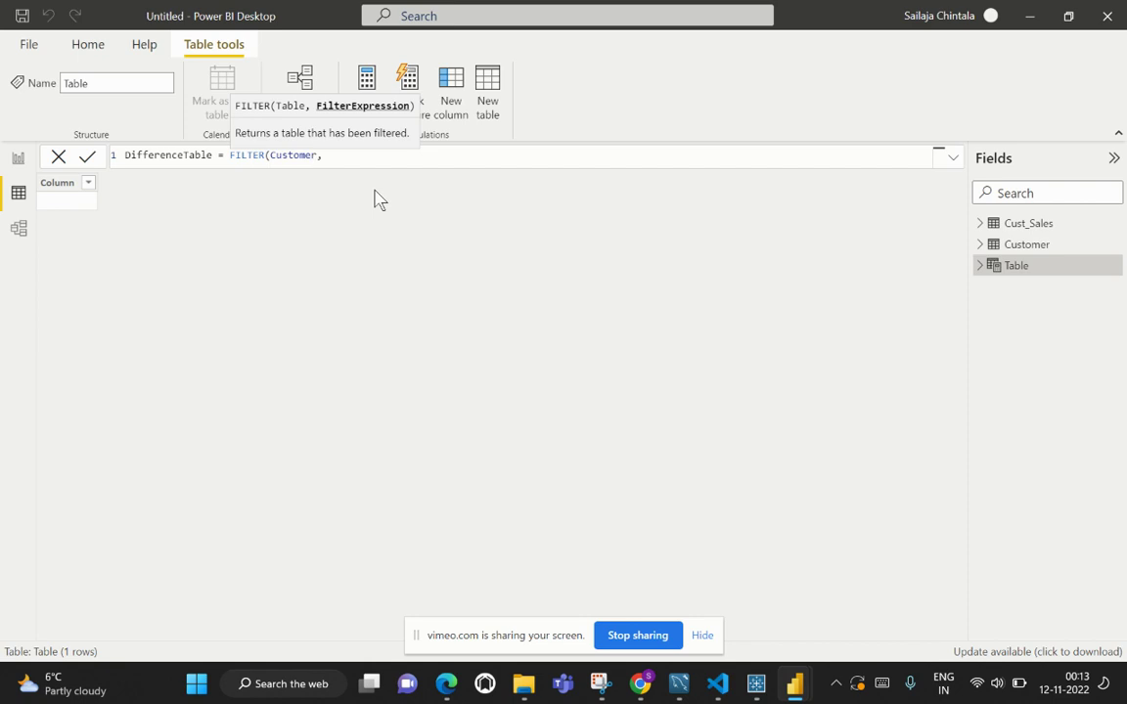
Extend the formula with NOT(CONTAINS(Cust_Sales, Customer[ID], deleting the stray ',cust_s' afterwards
type("NO")
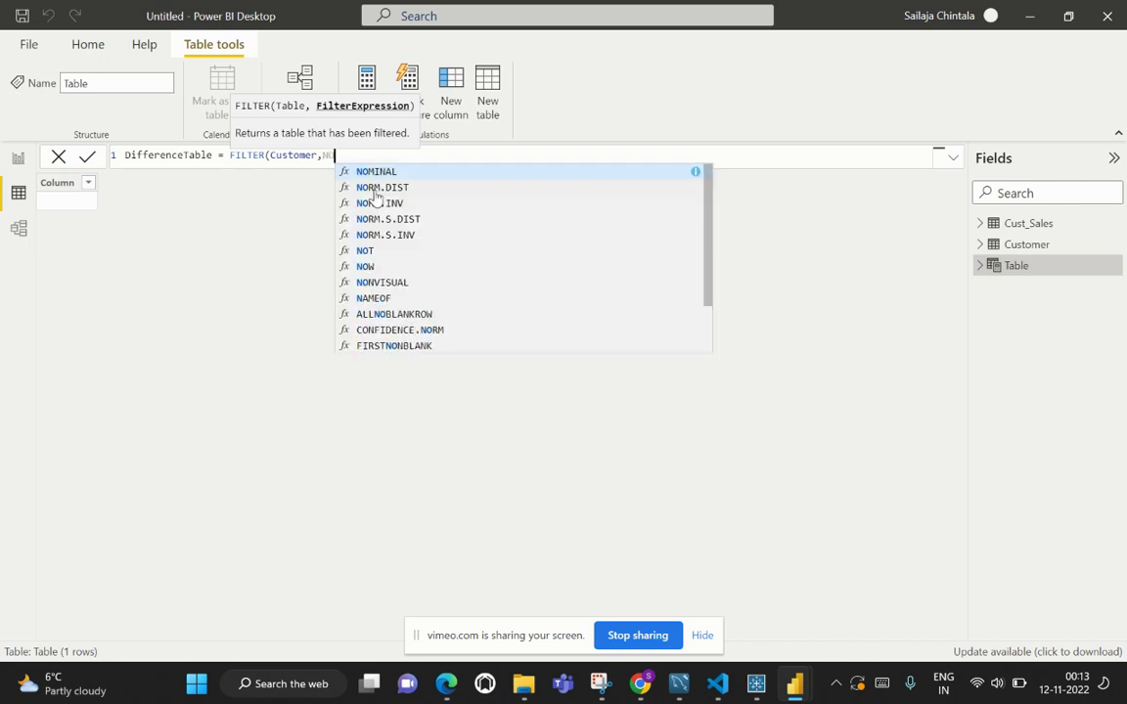
type("T(CONTA")
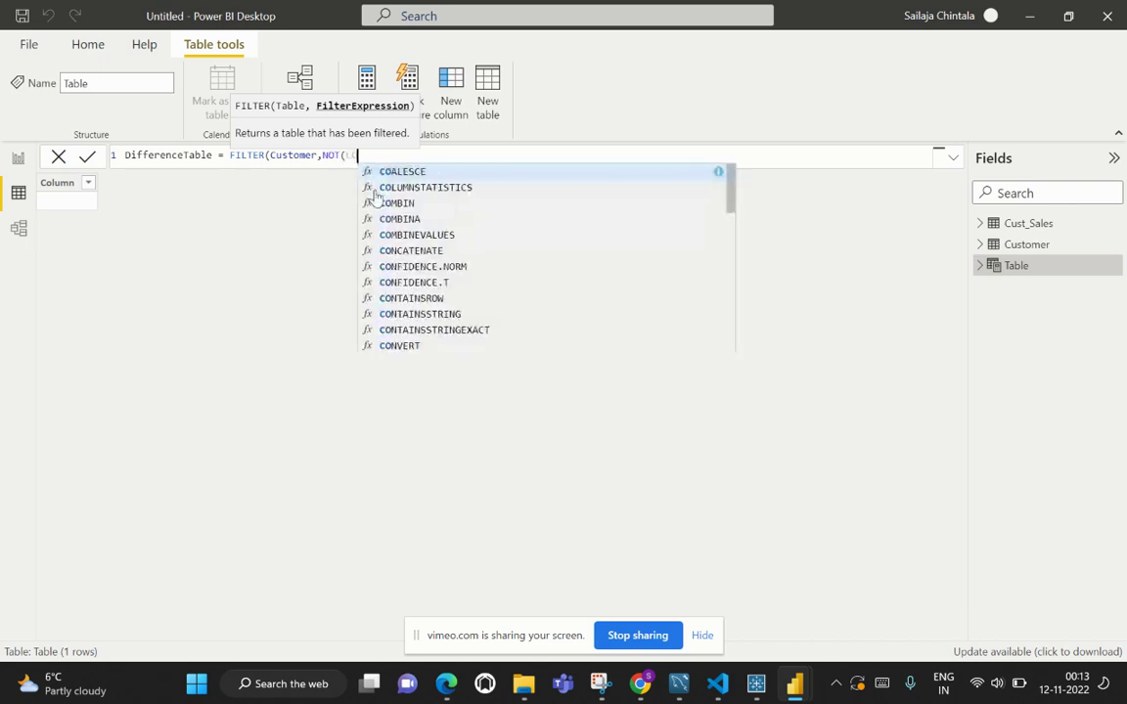
type("INS(")
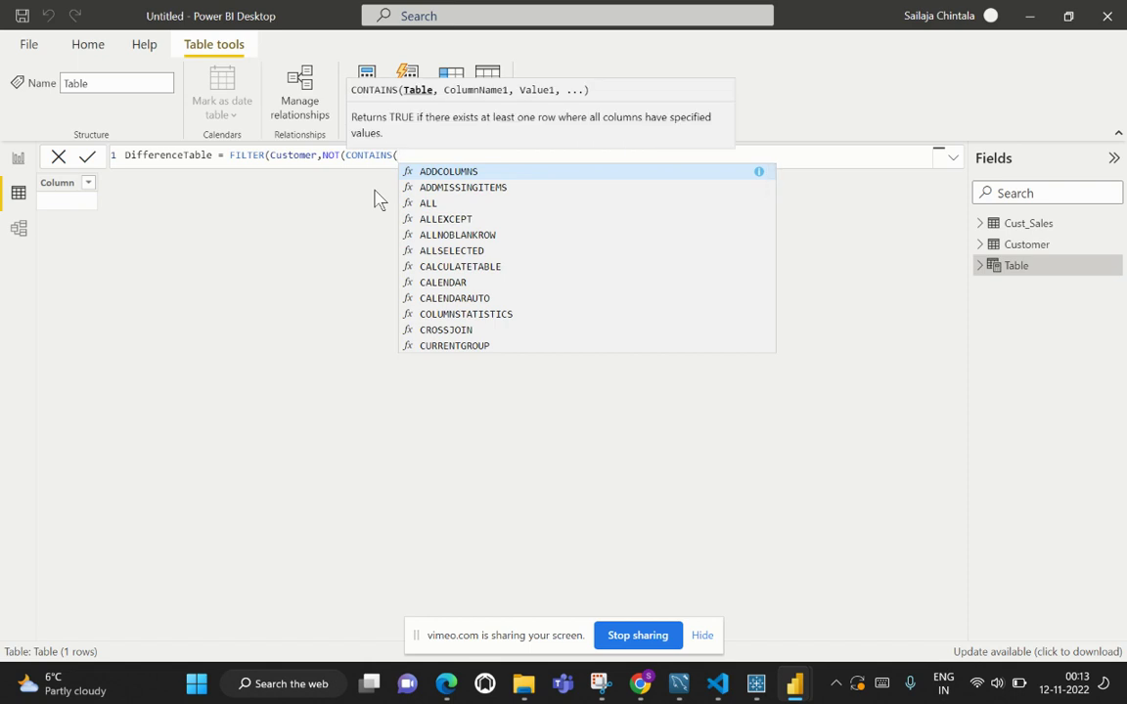
type("cu")
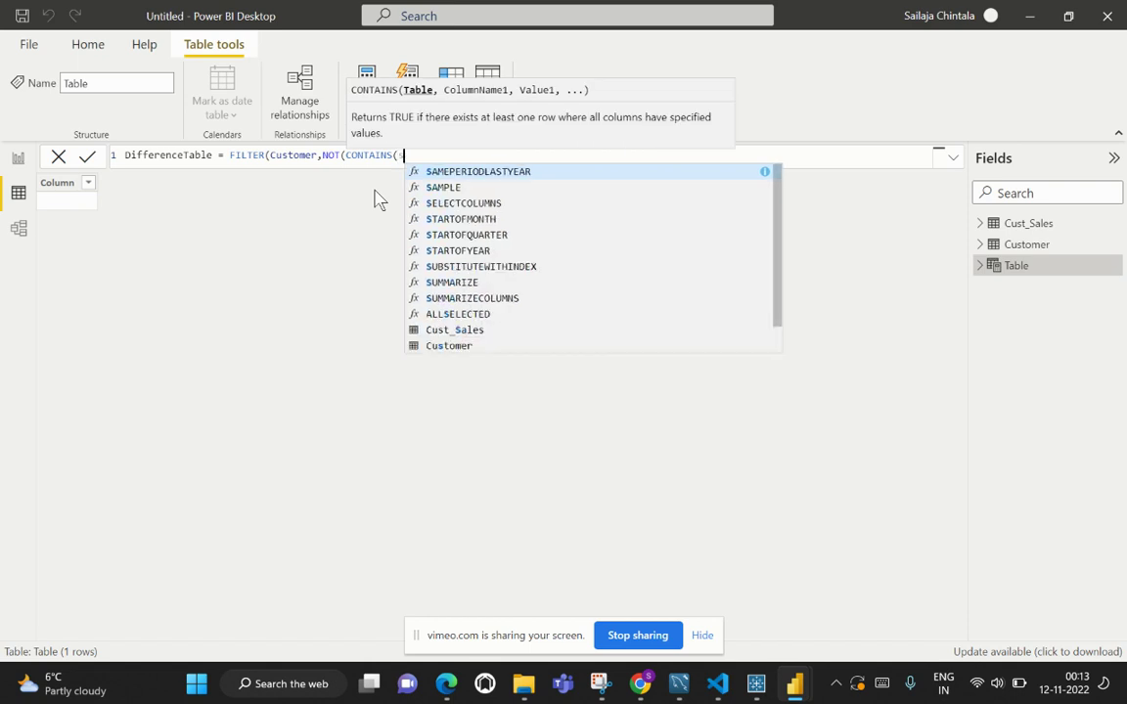
type("st_Sales")
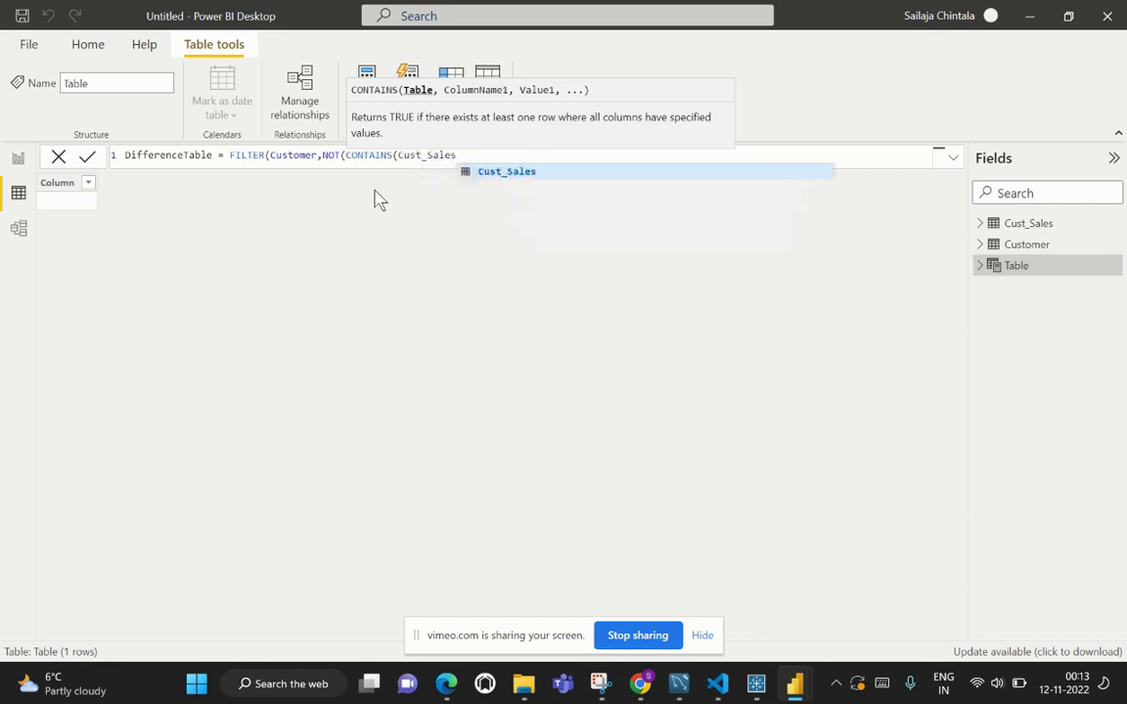
type(",")
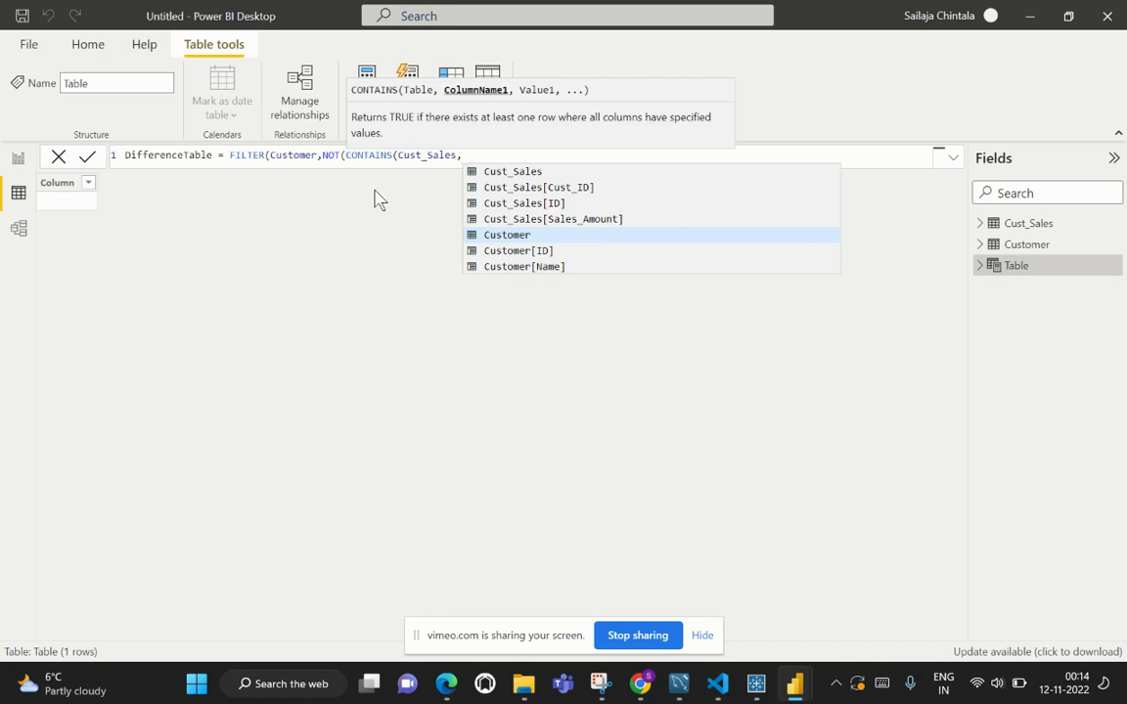
type("customer")
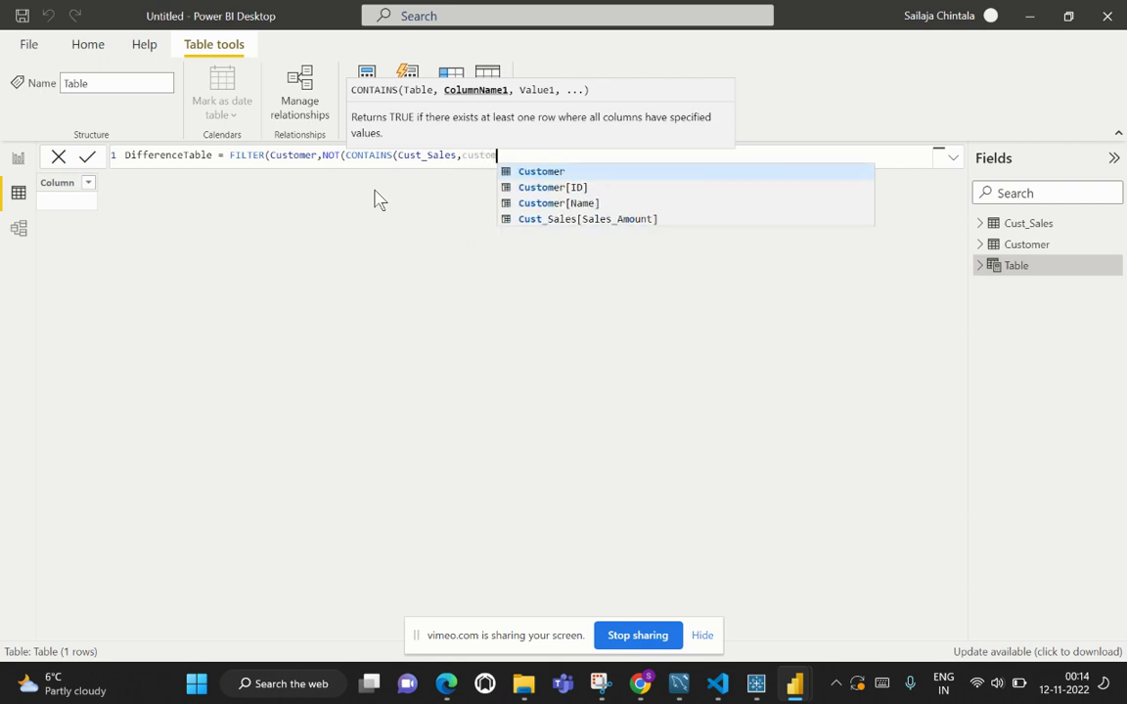
left_click(550, 189)
type(",")
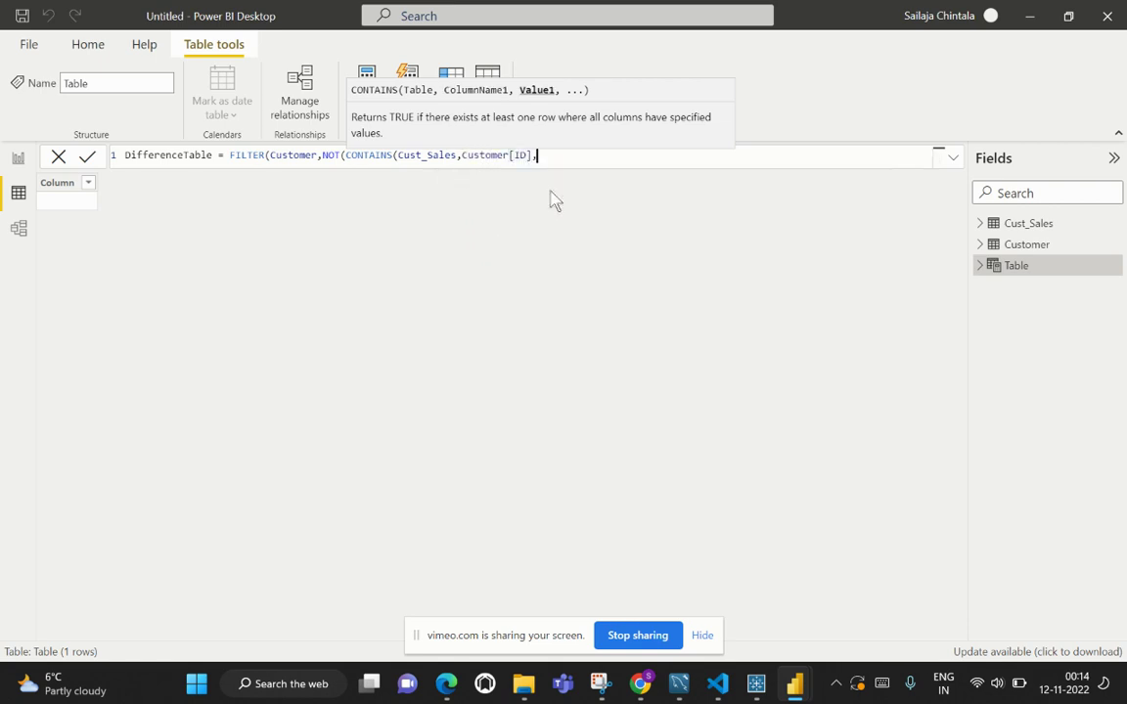
type("cust")
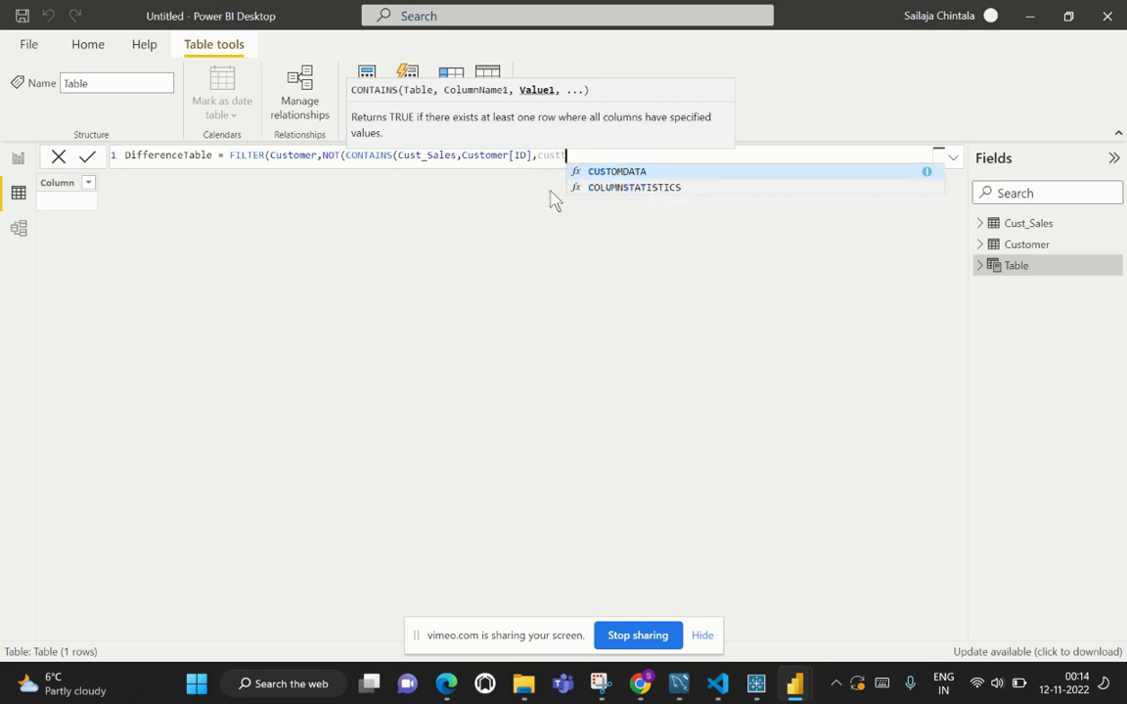
key("Down")
key("Down")
key("Down")
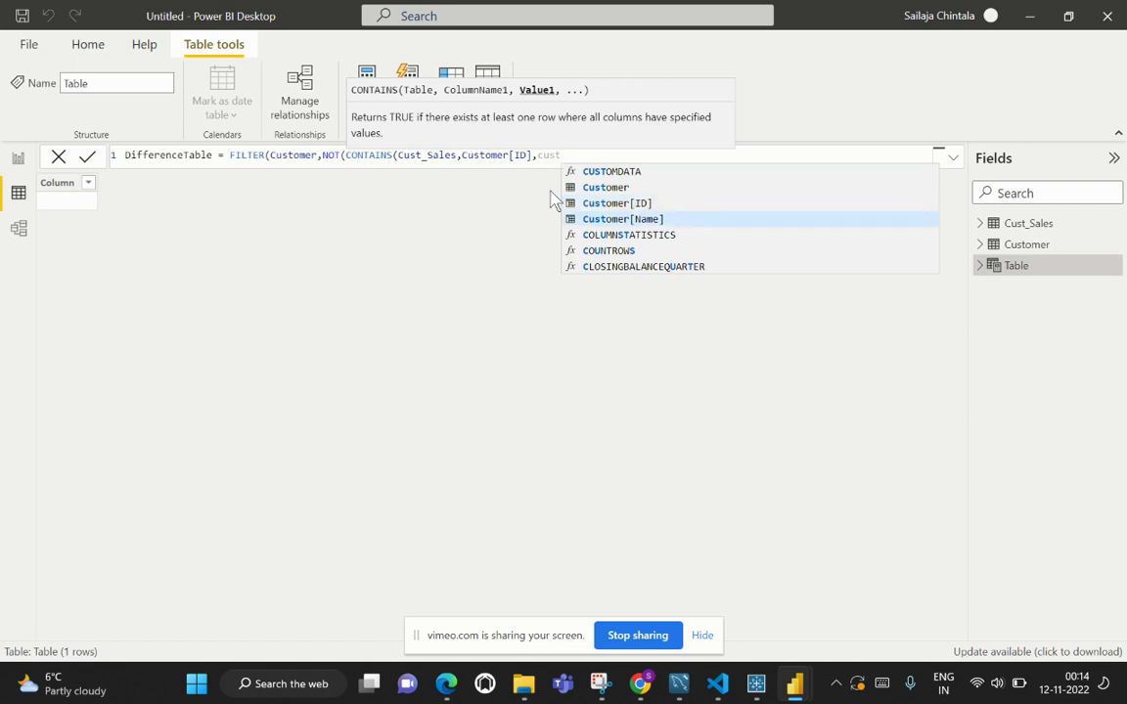
type("_s")
key("BackSpace")
key("BackSpace")
key("BackSpace")
key("BackSpace")
key("BackSpace")
key("BackSpace")
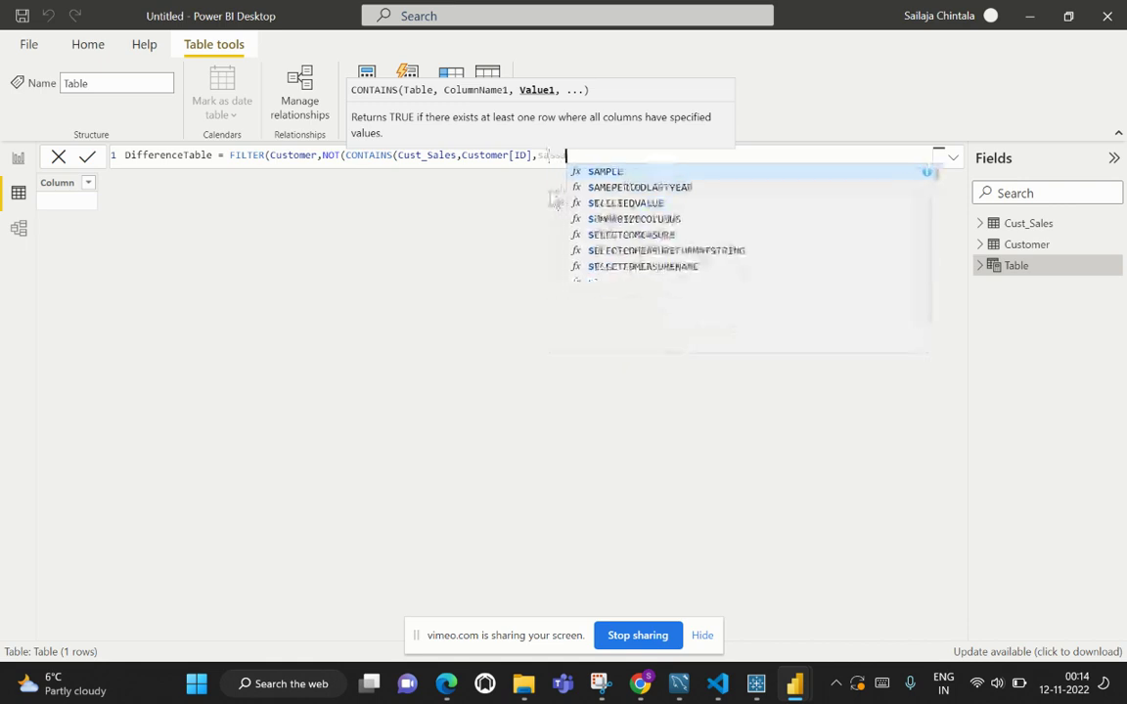
key("BackSpace")
key("BackSpace")
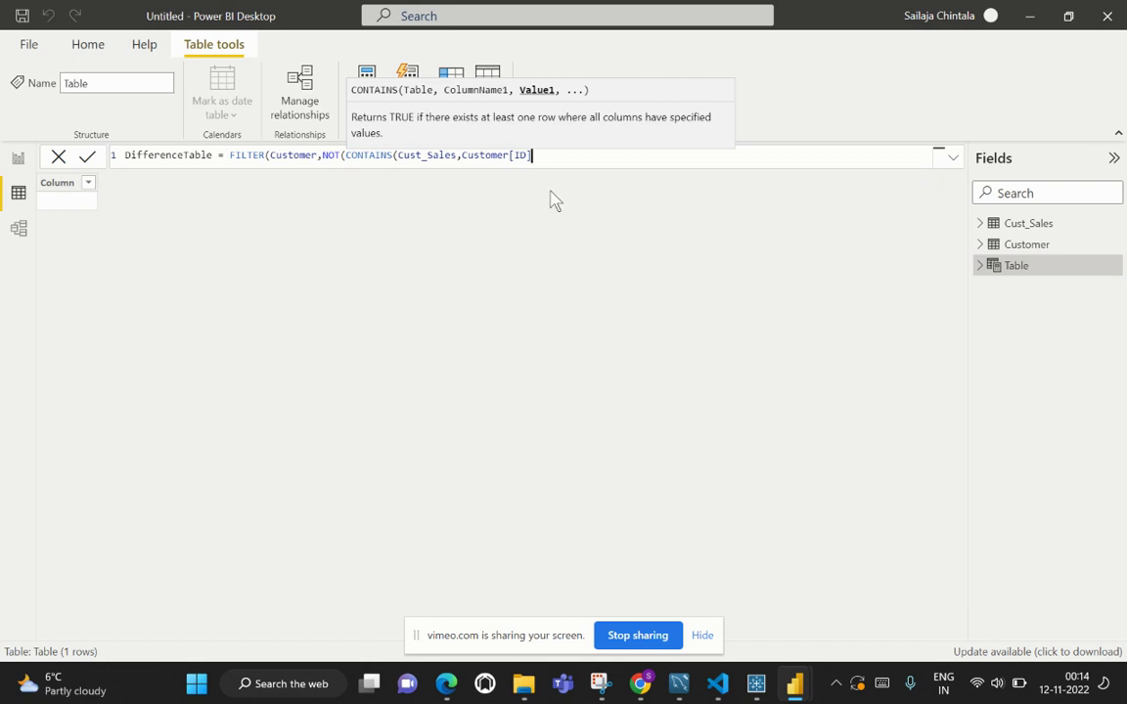
Rewrite the CONTAINS arguments as Cust_Sales, Cust_Sales[Cust_ID], Customer[ID] and close the parentheses
key("BackSpace")
key("BackSpace")
key("BackSpace")
key("BackSpace")
key("BackSpace")
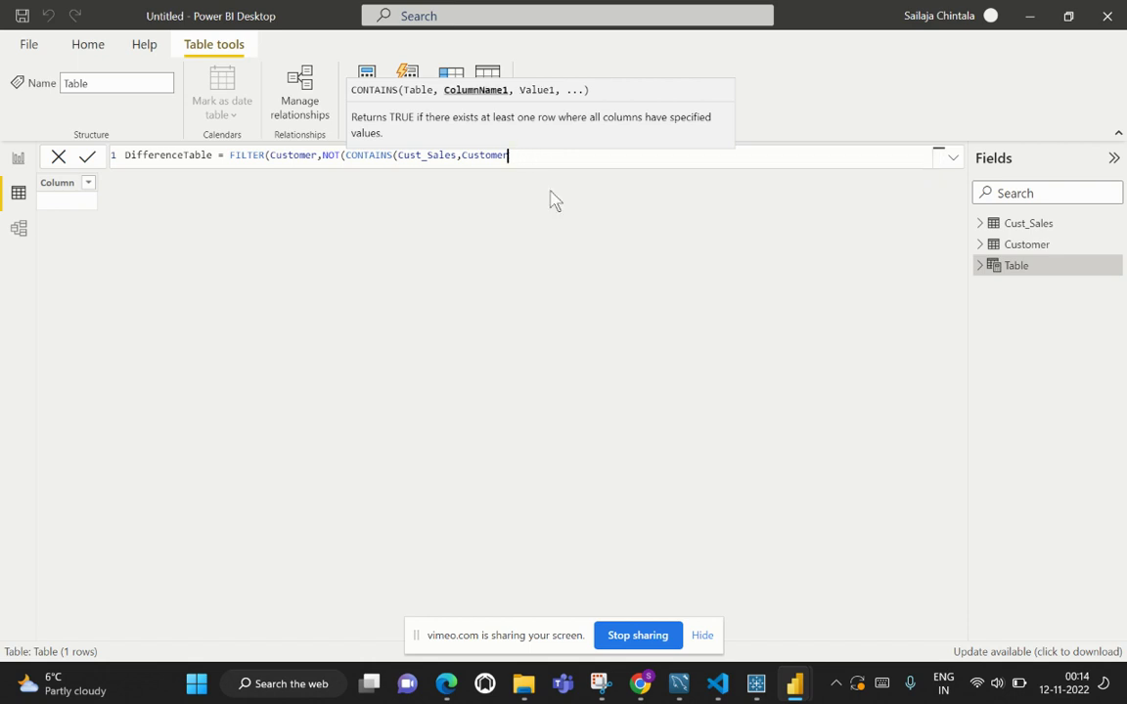
key("BackSpace")
key("BackSpace")
key("BackSpace")
key("BackSpace")
key("BackSpace")
key("BackSpace")
key("BackSpace")
key("BackSpace")
type("sales")
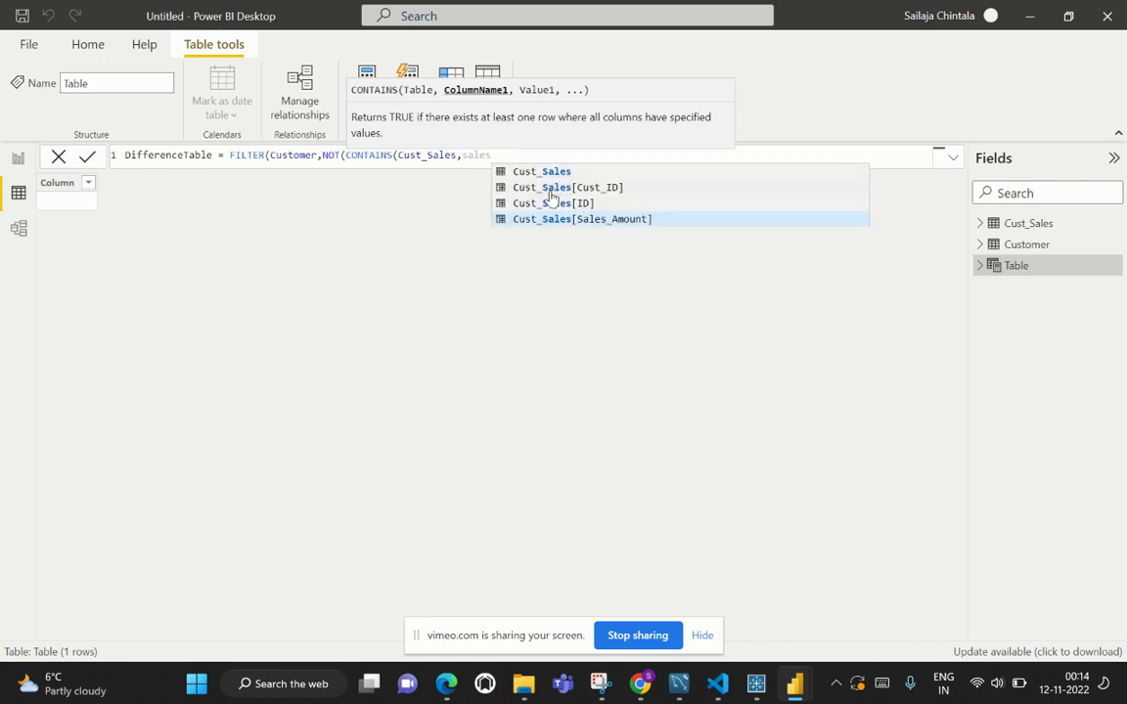
left_click(554, 192)
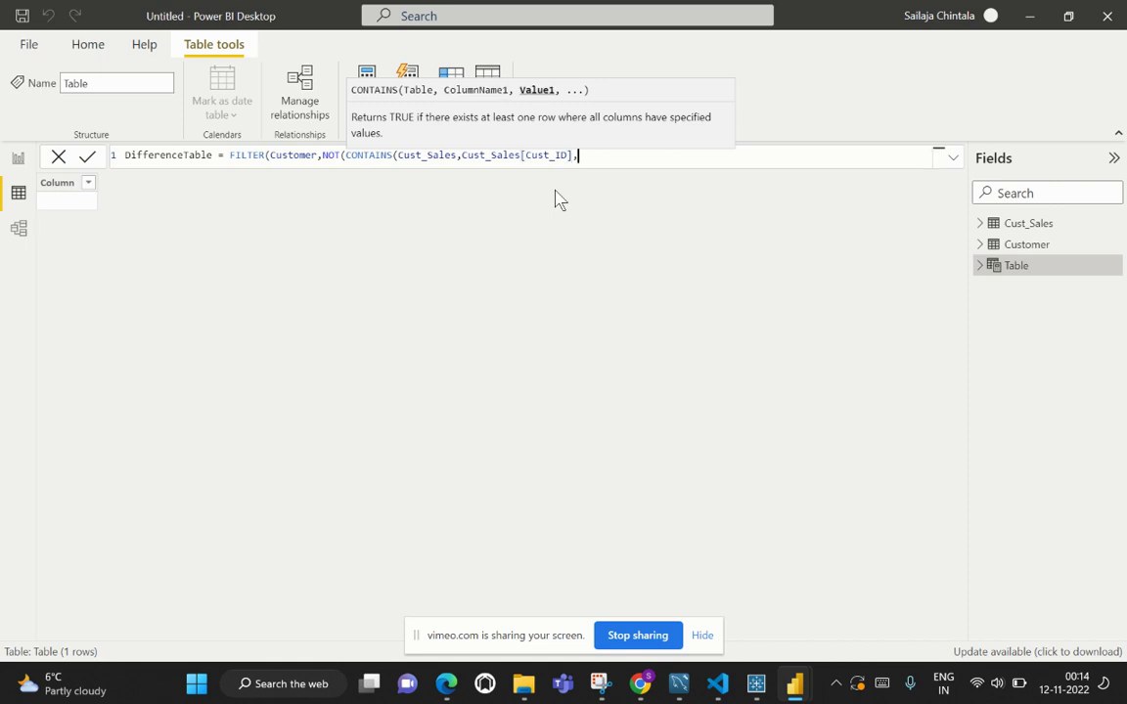
type(",custome")
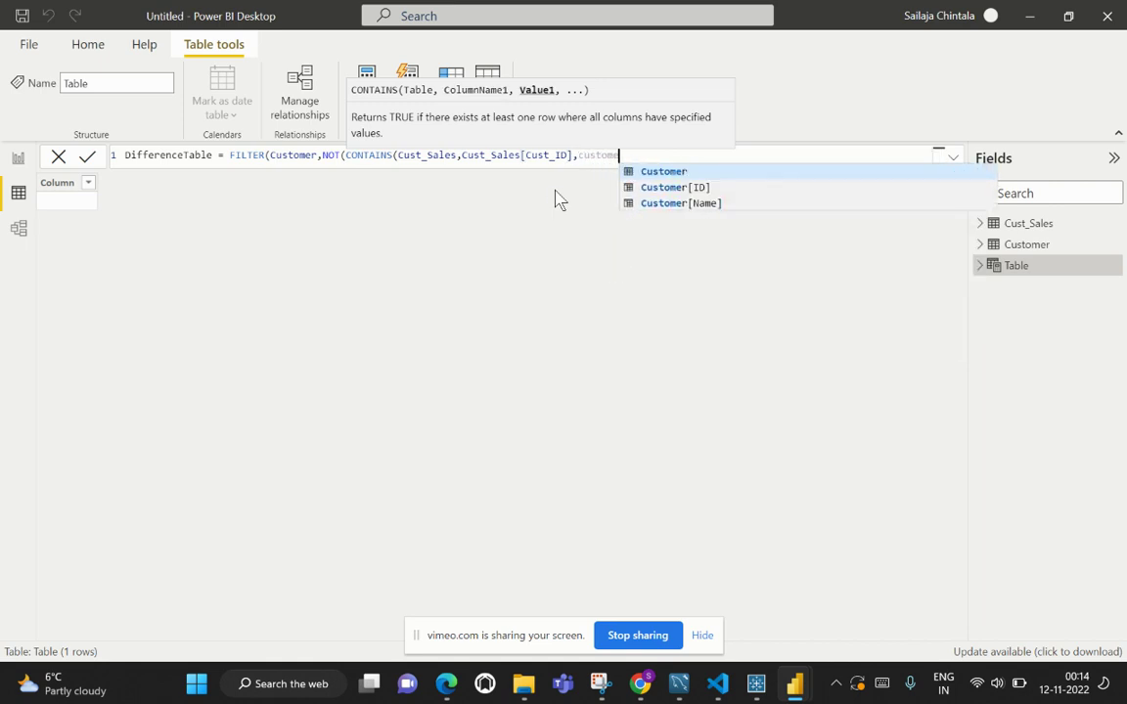
key("Down")
key("Tab")
type(")")
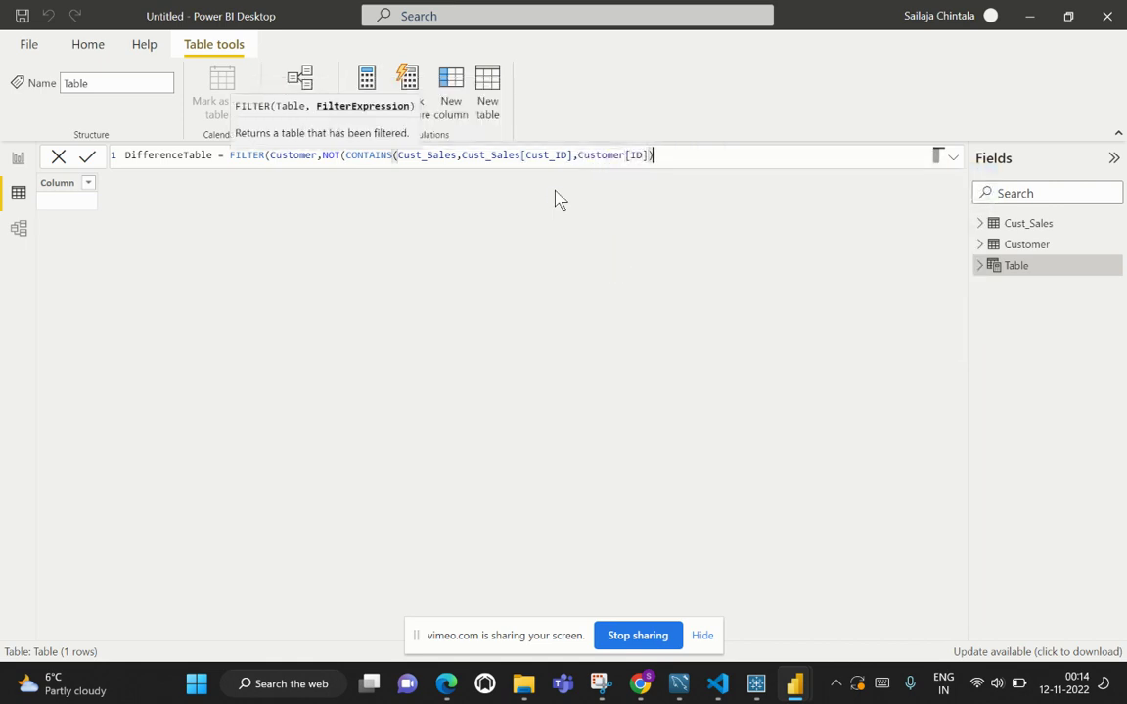
type(")")
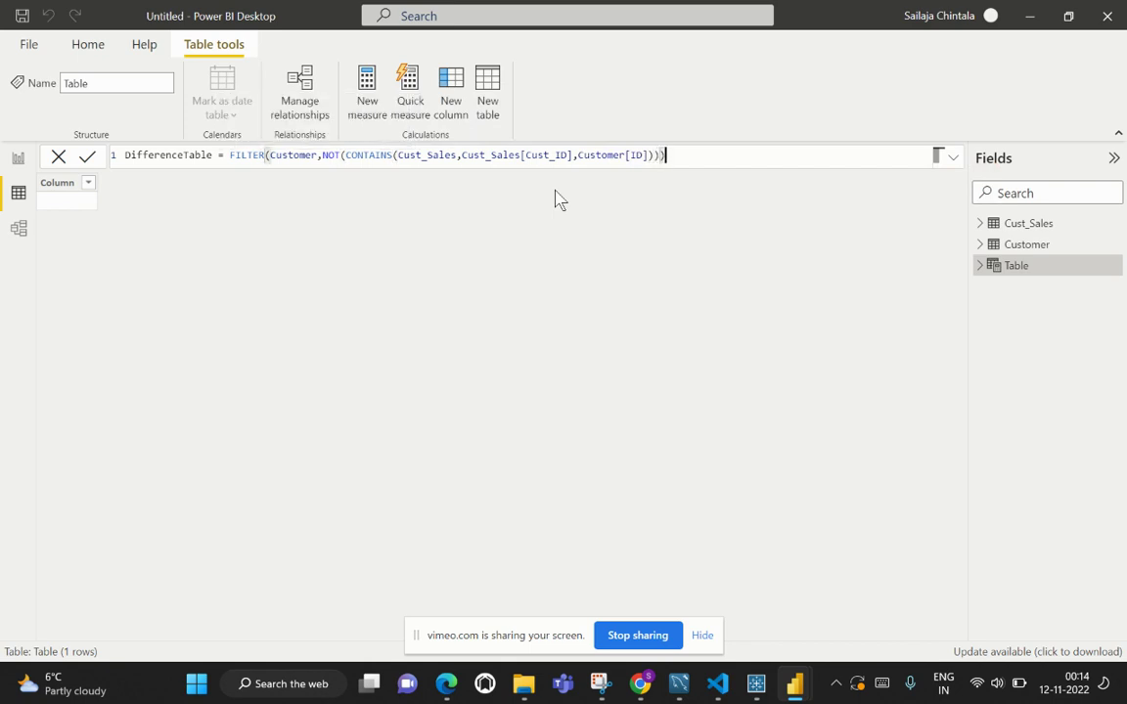
Commit DifferenceTable and compare its single row, customer ID 2, against Customer and Cust_Sales
left_click(89, 158)
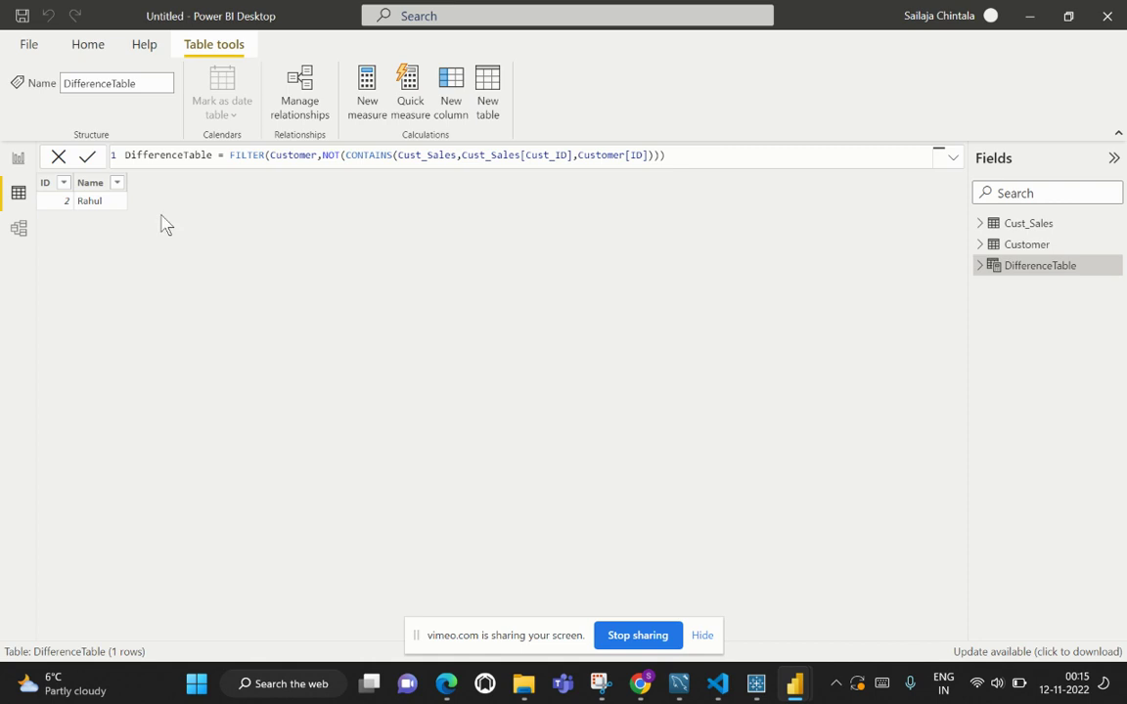
left_click(1052, 244)
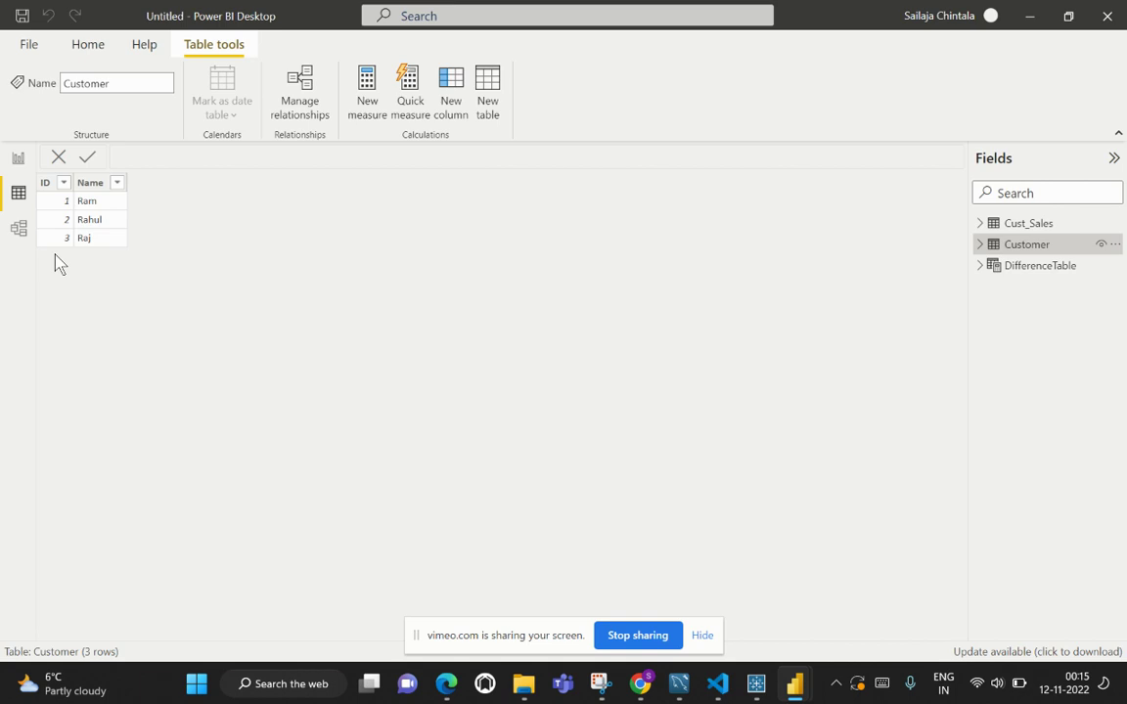
left_click(1022, 223)
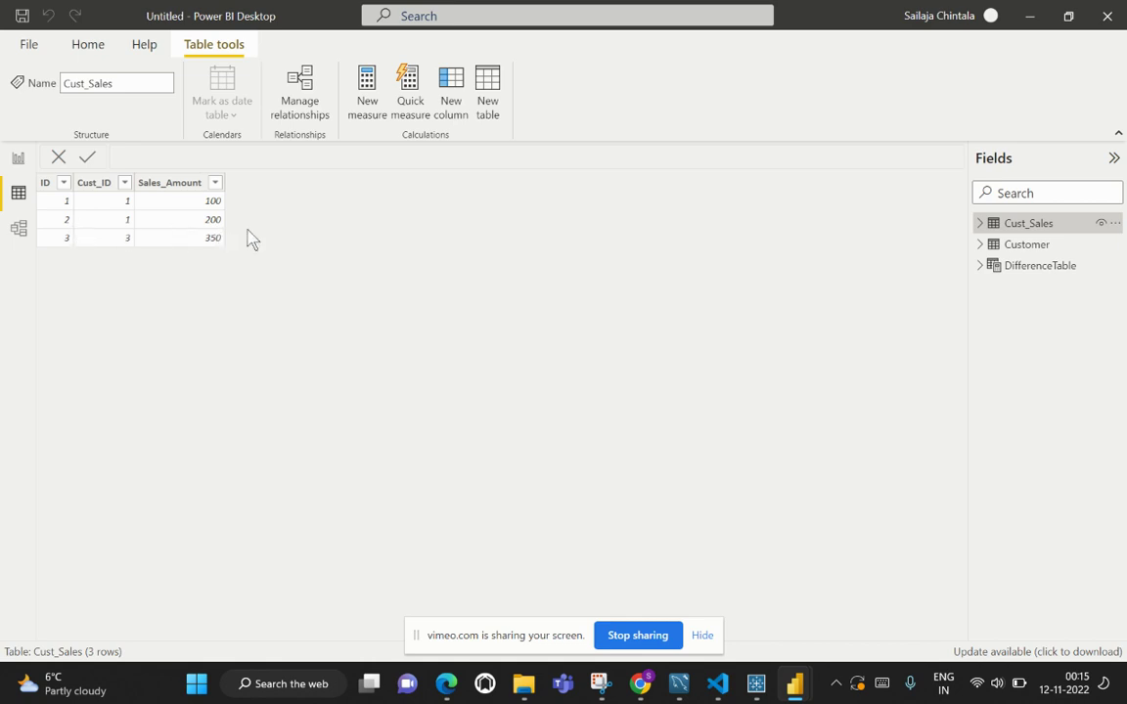
left_click(1054, 267)
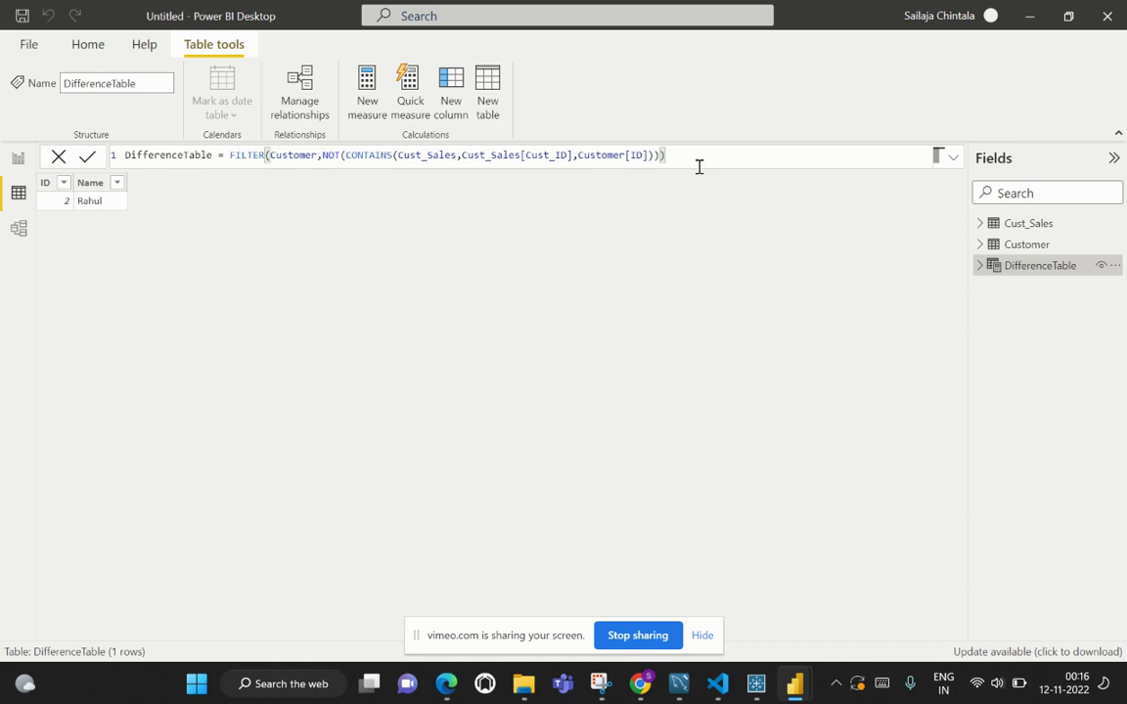
Highlight the NOT(CONTAINS(Cust_Sales portion of the DifferenceTable formula
left_click_drag(398, 157, 451, 156)
left_click_drag(322, 157, 635, 156)
left_click(562, 157)
Delete NOT and recalculate so DifferenceTable lists customers 1 and 3
left_click_drag(338, 154, 321, 154)
key("BackSpace")
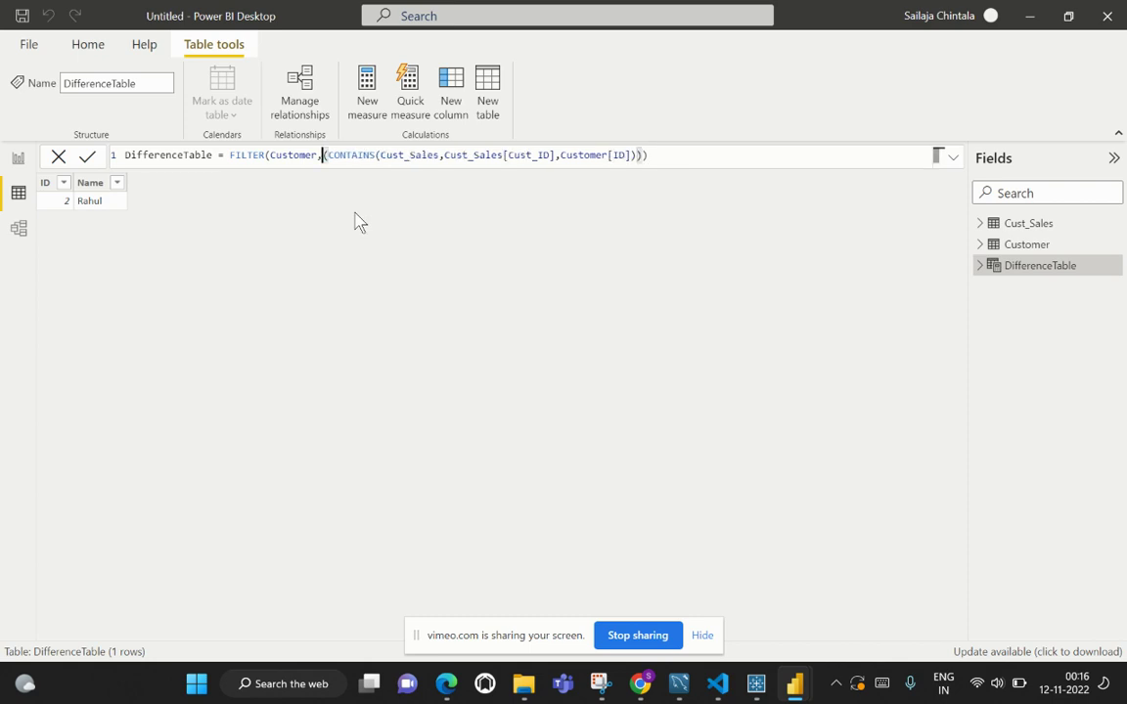
left_click(89, 158)
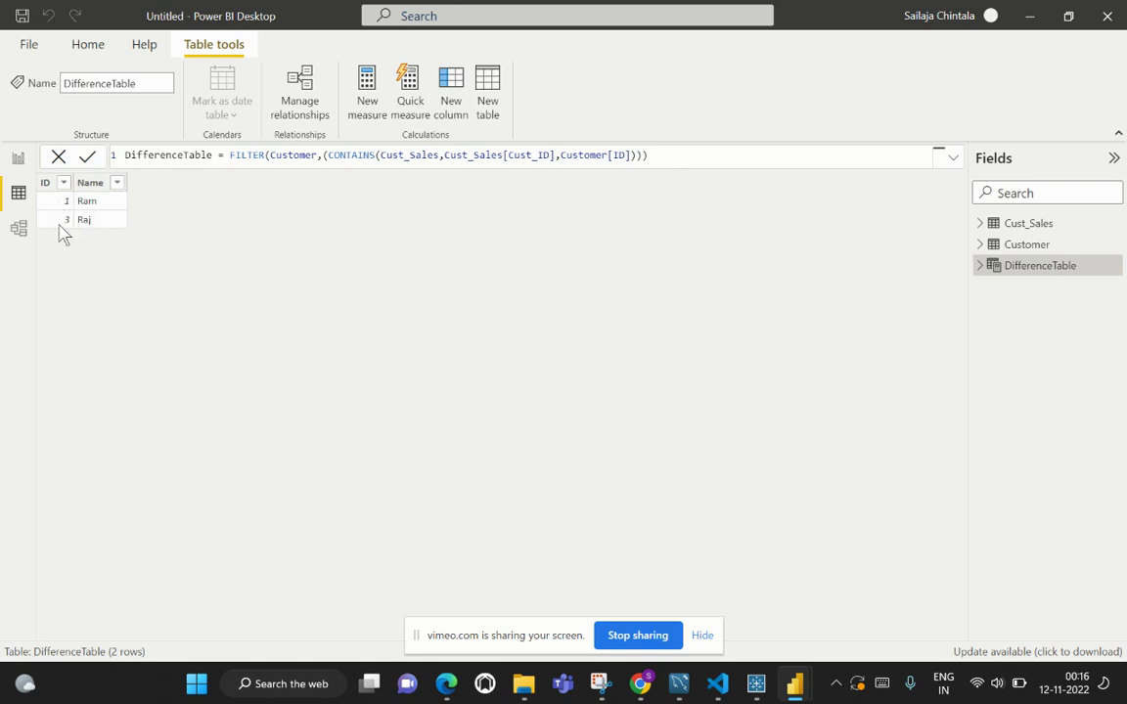
left_click(1042, 227)
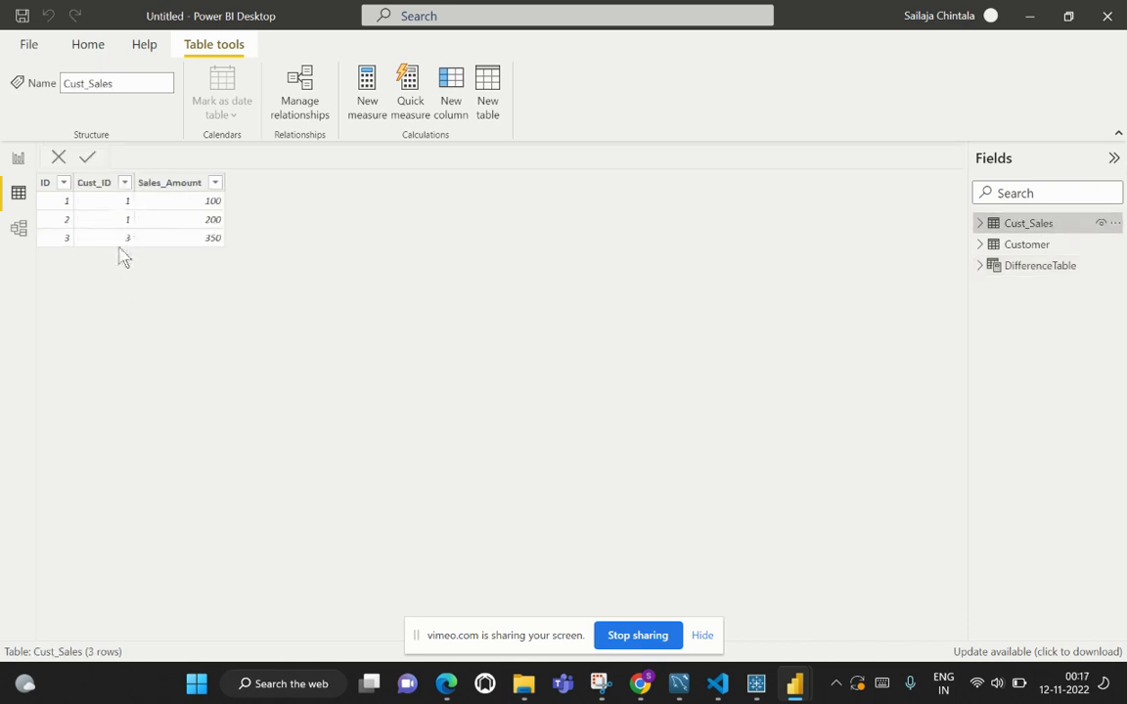
left_click(1034, 267)
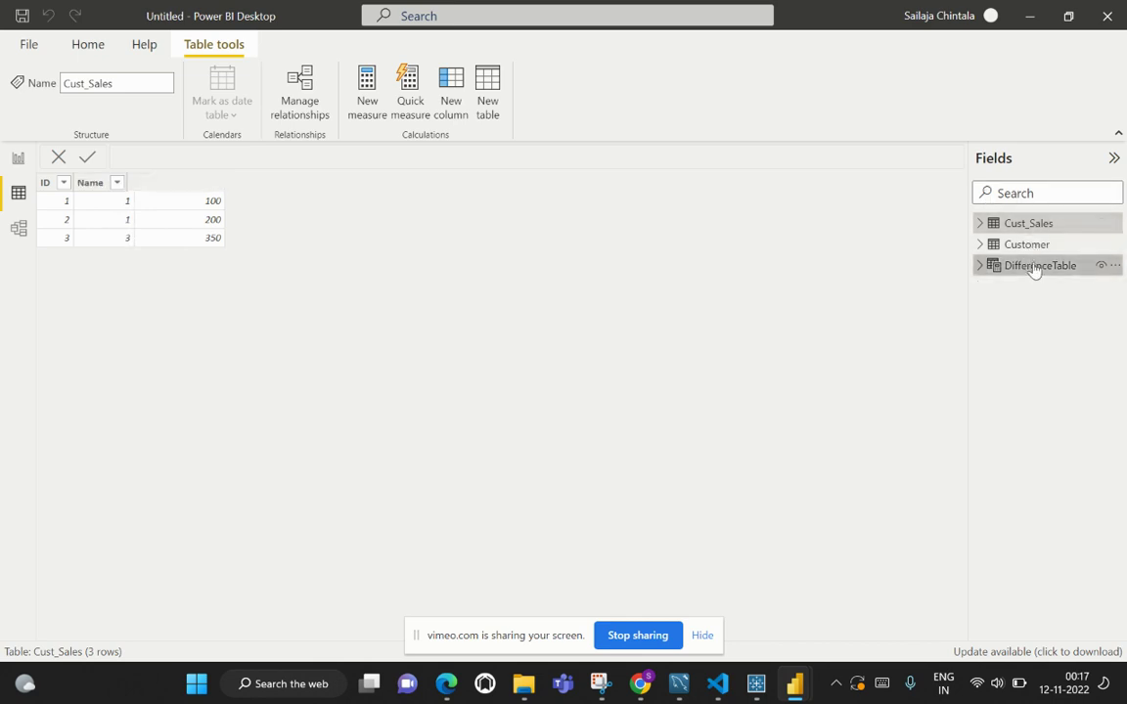